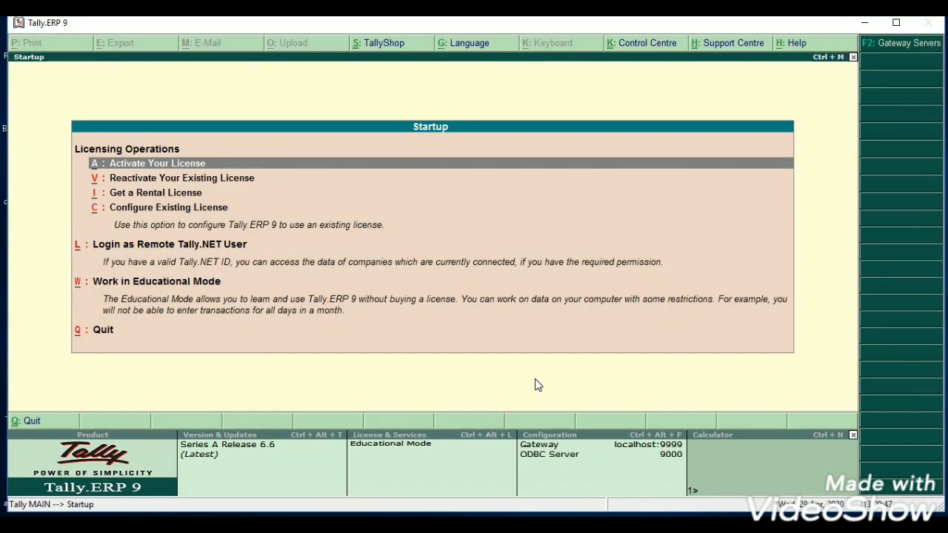
- Choose Work in Educational Mode from the licensing options to reach the Gateway of Tally
key("Down")
key("Down")
key("Down")
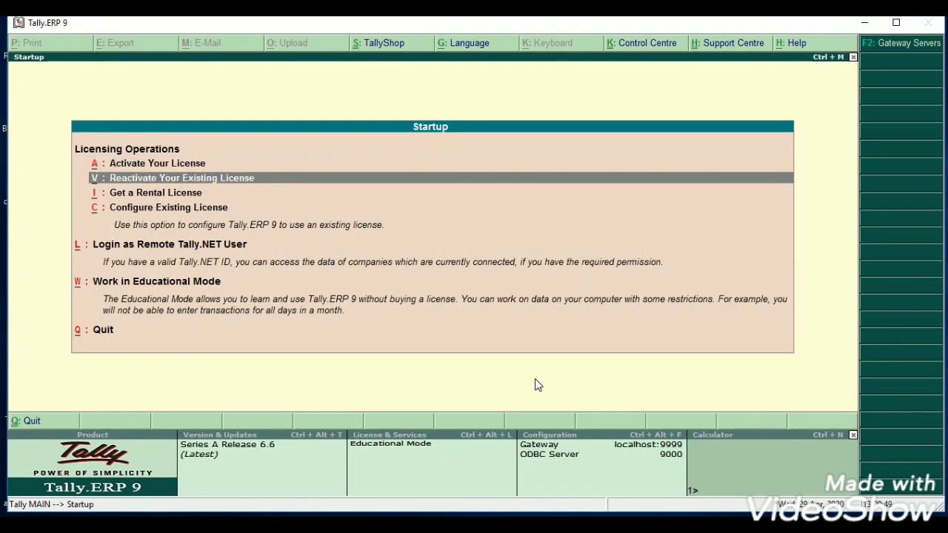
key("Down")
key("Down")
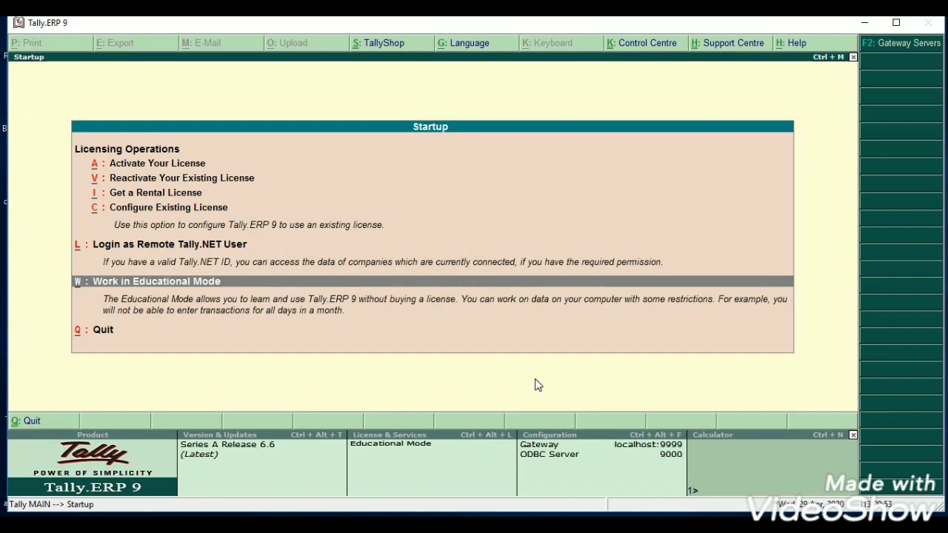
key("Return")
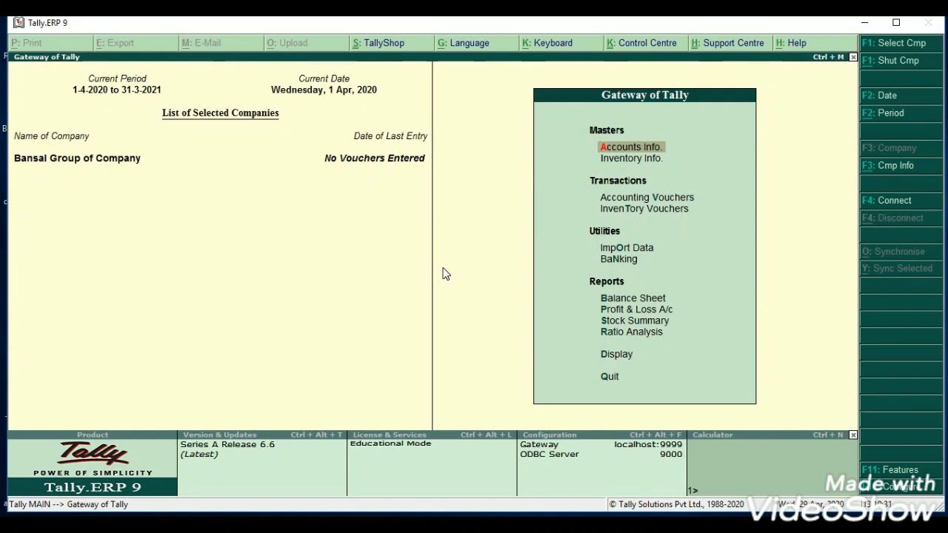
- Open the Company Info. menu with Alt+F3 and highlight Create Company
key("alt+F3")
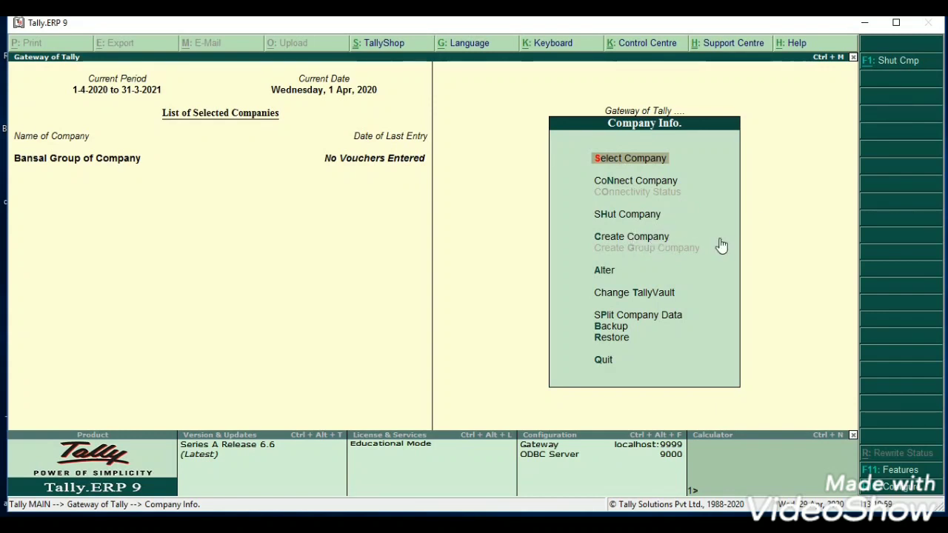
key("Down")
key("Down")
key("Down")
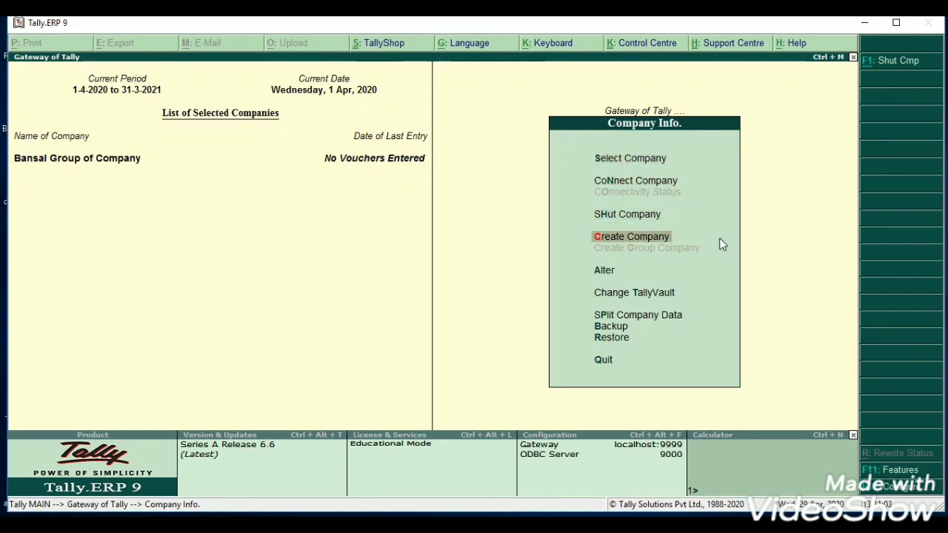
- Start a new company named 'Bansal Group of Company' and keep the default mailing name
key("Return")
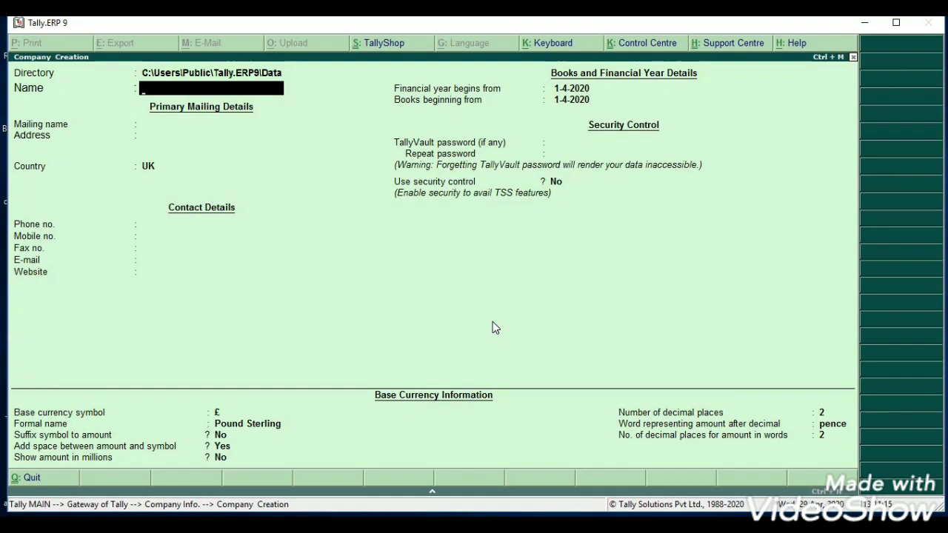
type("Bansal Grou")
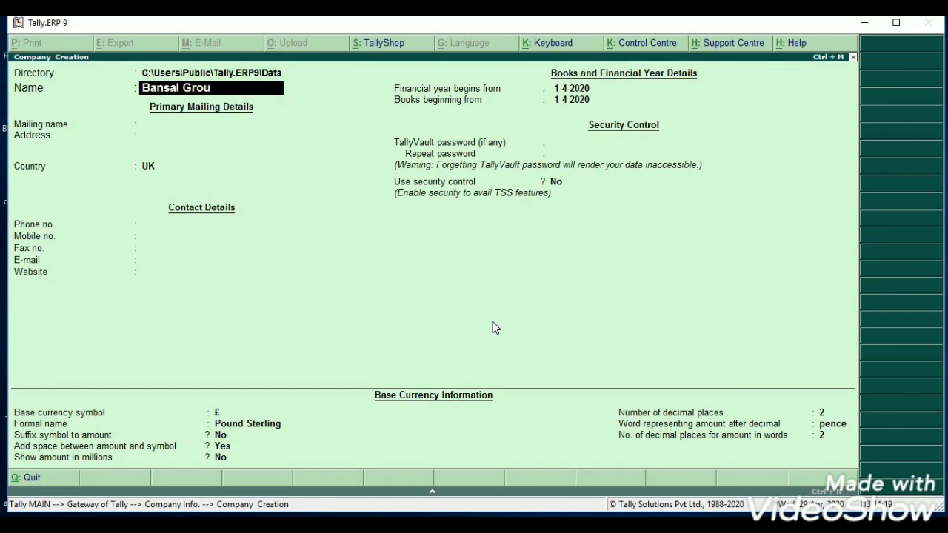
type("p of Company")
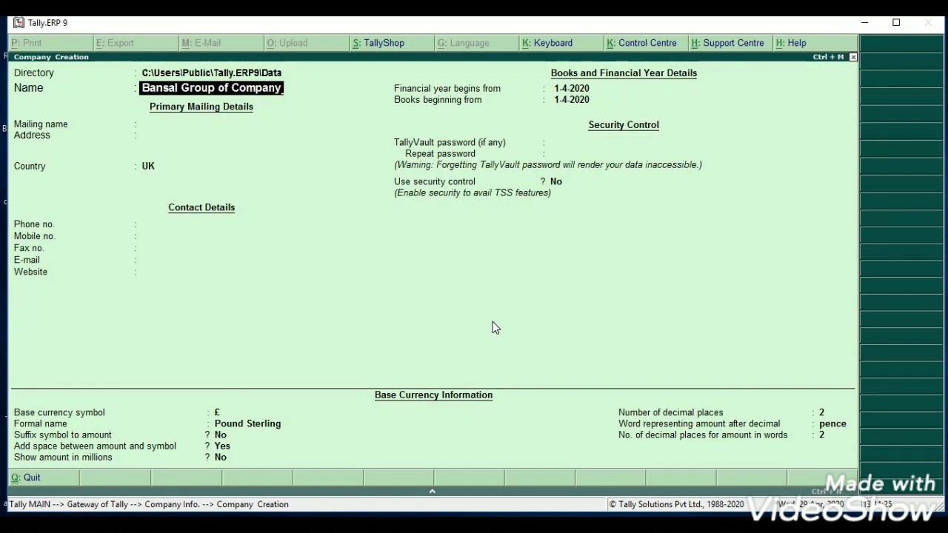
key("Return")
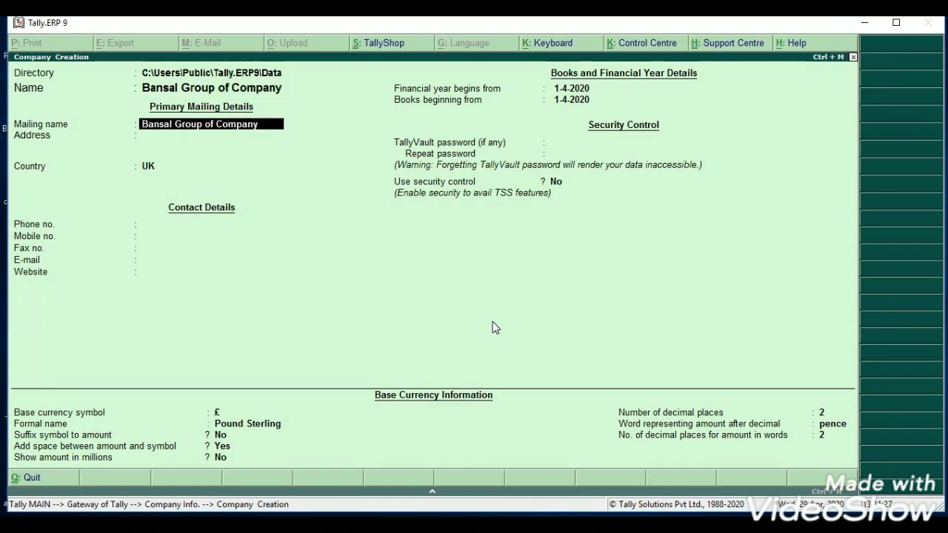
key("Return")
key("Return")
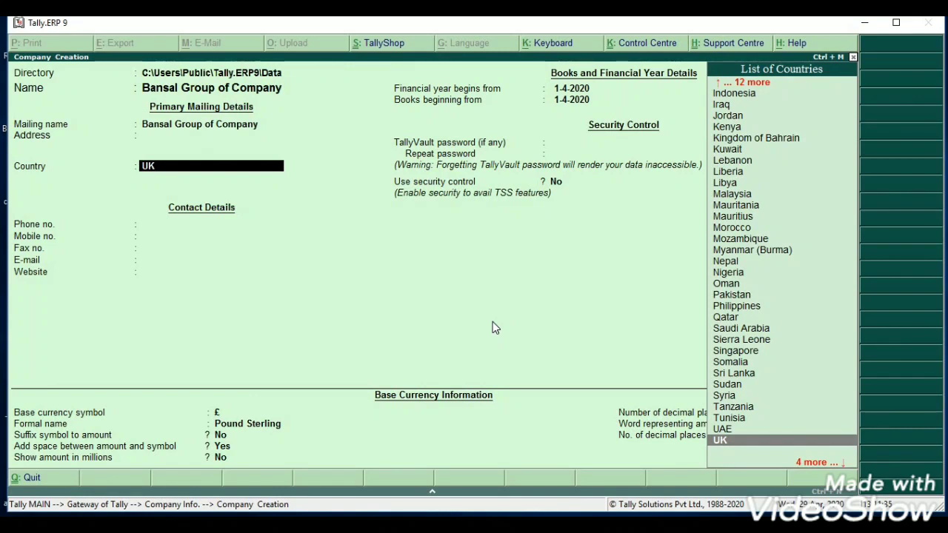
- Recheck the name and mailing name, then enter the company's address
key("BackSpace")
key("BackSpace")
key("BackSpace")
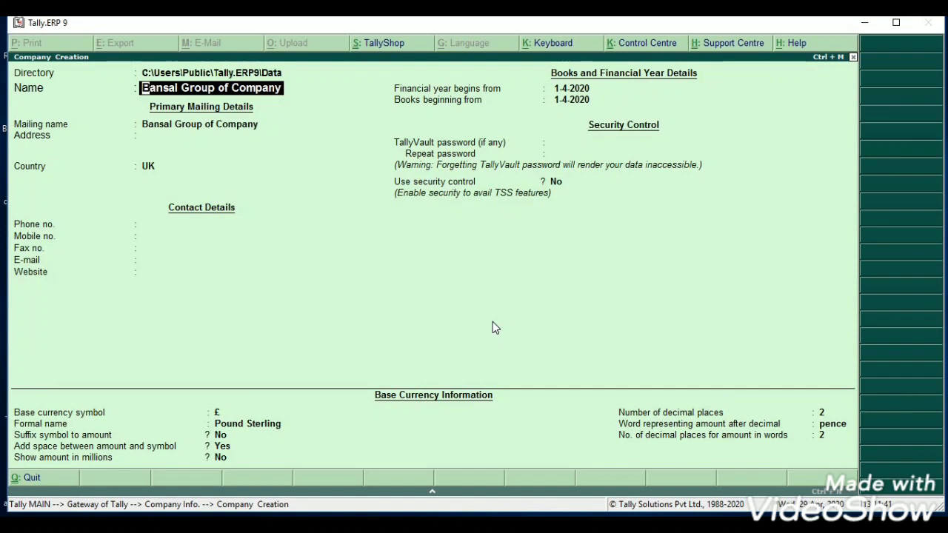
key("Return")
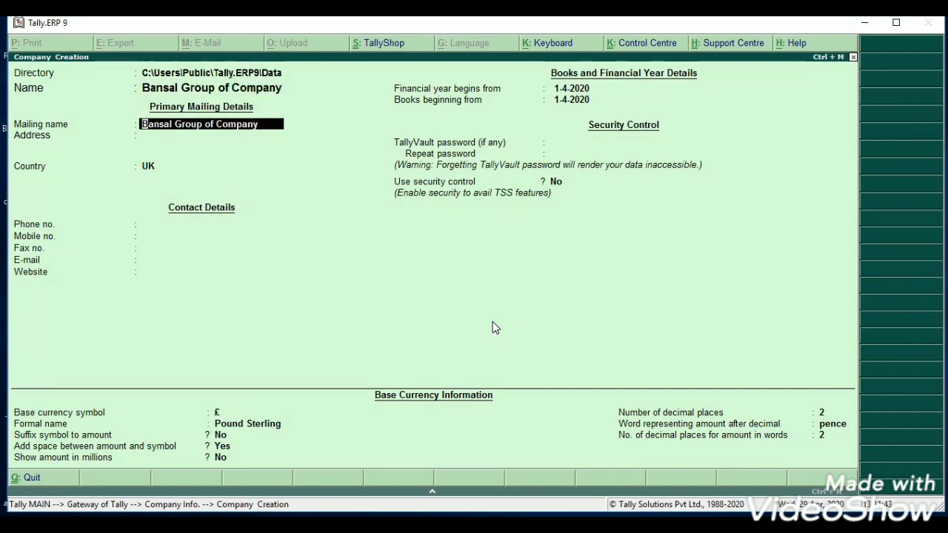
key("Return")
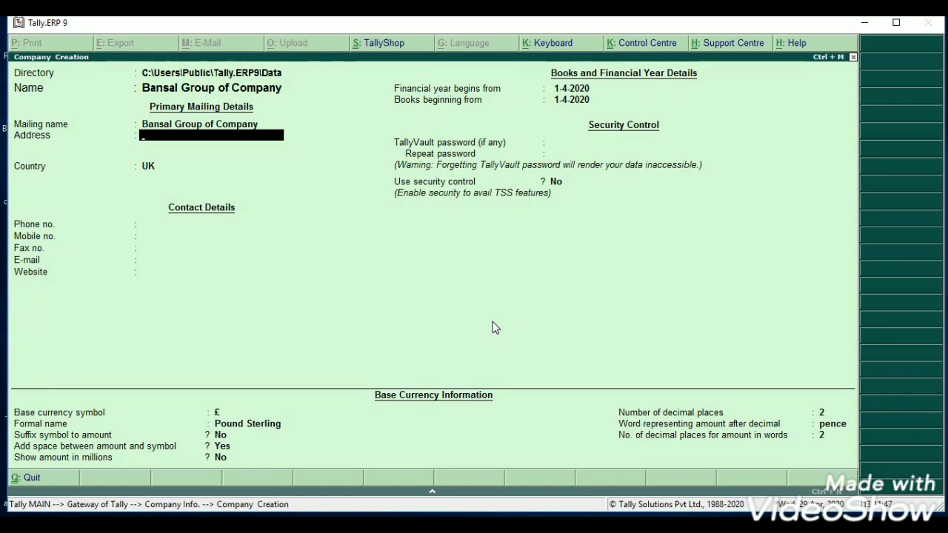
type("Lajpat Nagar")
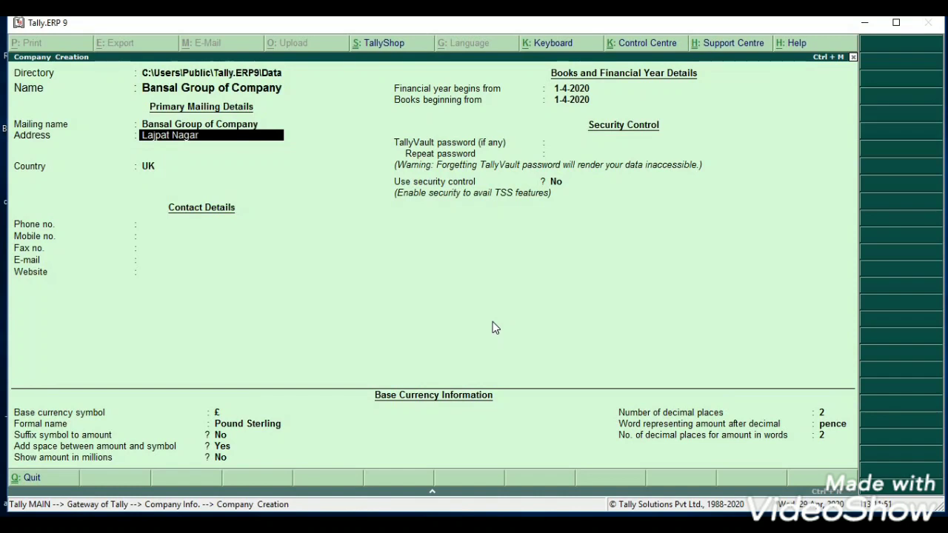
type(" Kanpur")
- Change the country from UK to India and set the state to Uttar Pradesh
key("Return")
key("Return")
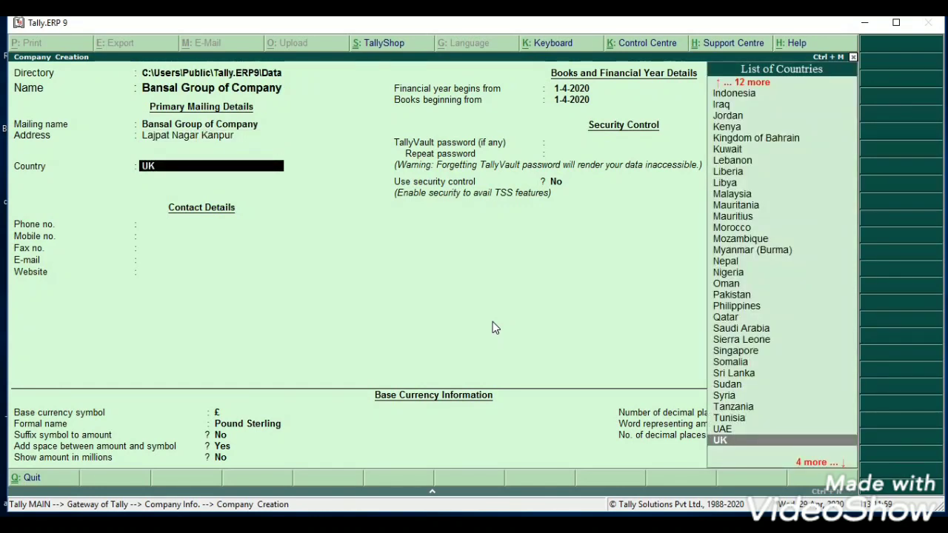
key("BackSpace")
key("Down")
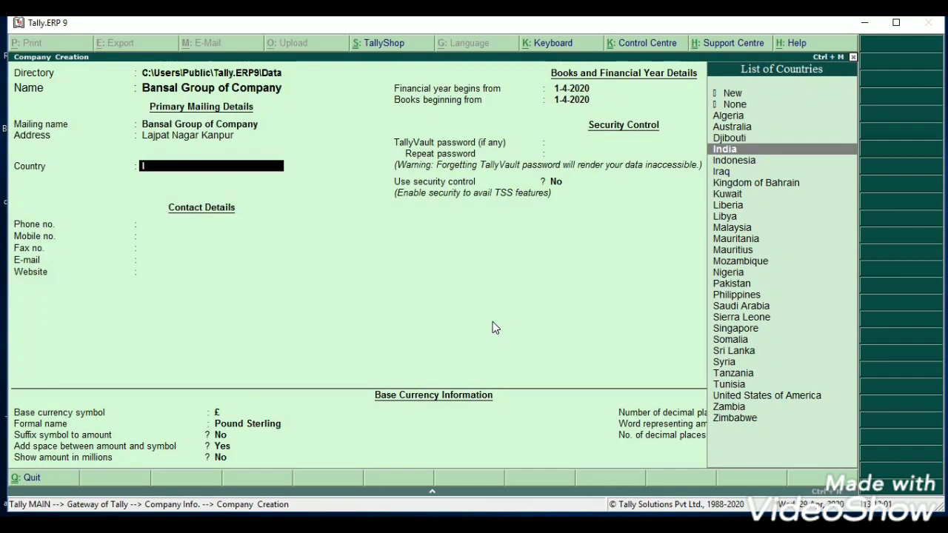
key("Return")
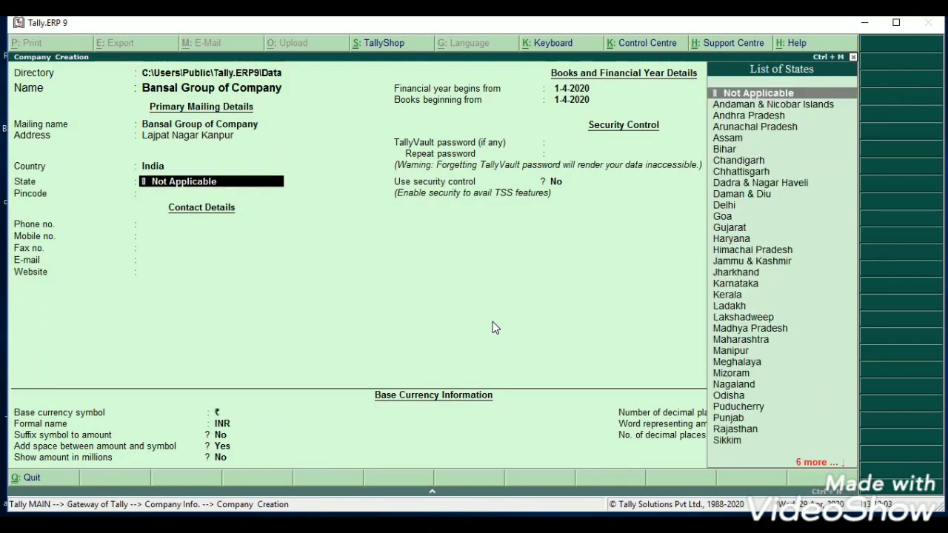
type("U")
key("Down")
key("Down")
key("Return")
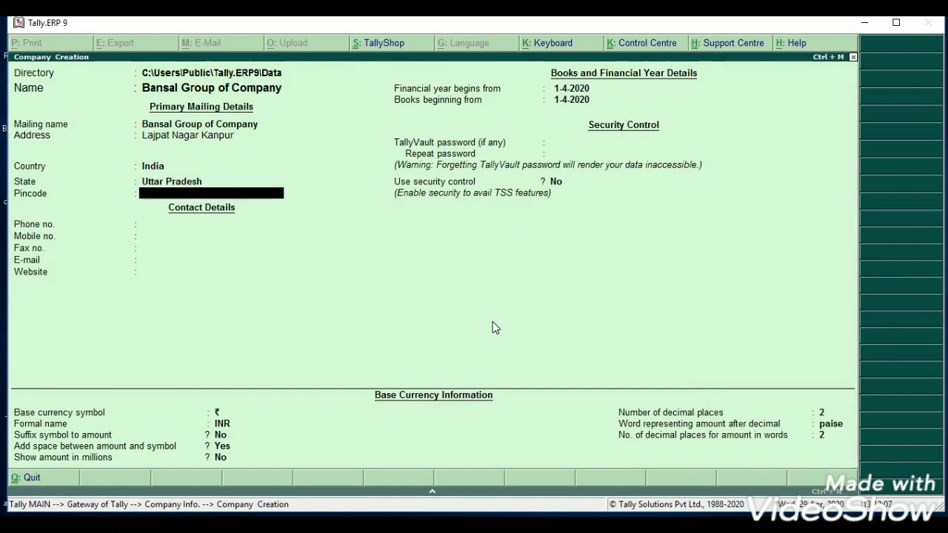
- Fill in the company's pincode, phone, mobile, fax, e-mail and website
type("208001")
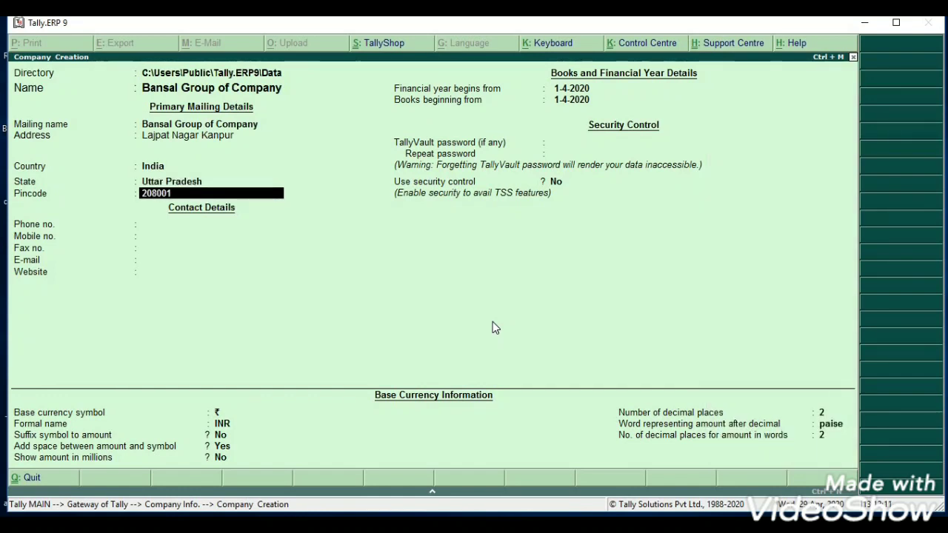
key("Return")
type("3455")
key("Return")
type("34345")
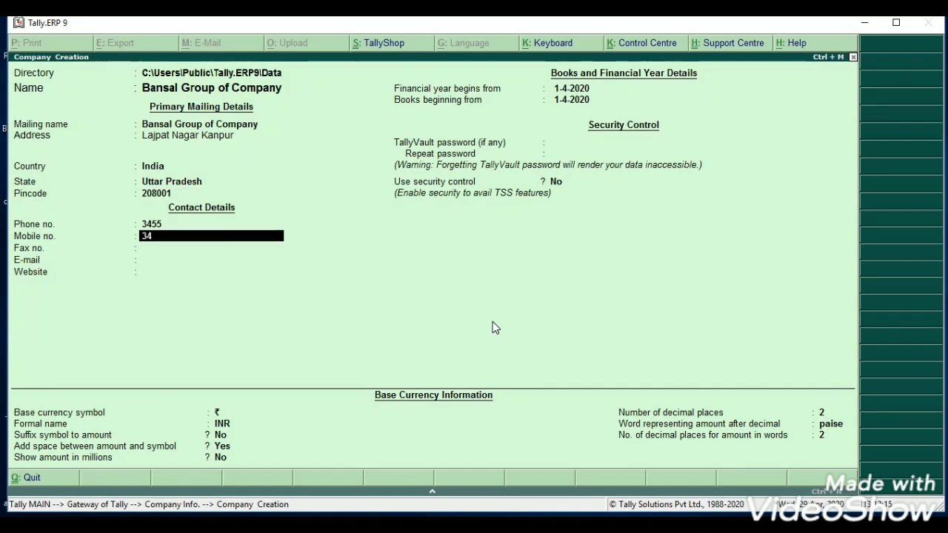
key("Return")
type("3434")
key("Return")
type("bgbgh")
key("Return")
type("ggfggb")
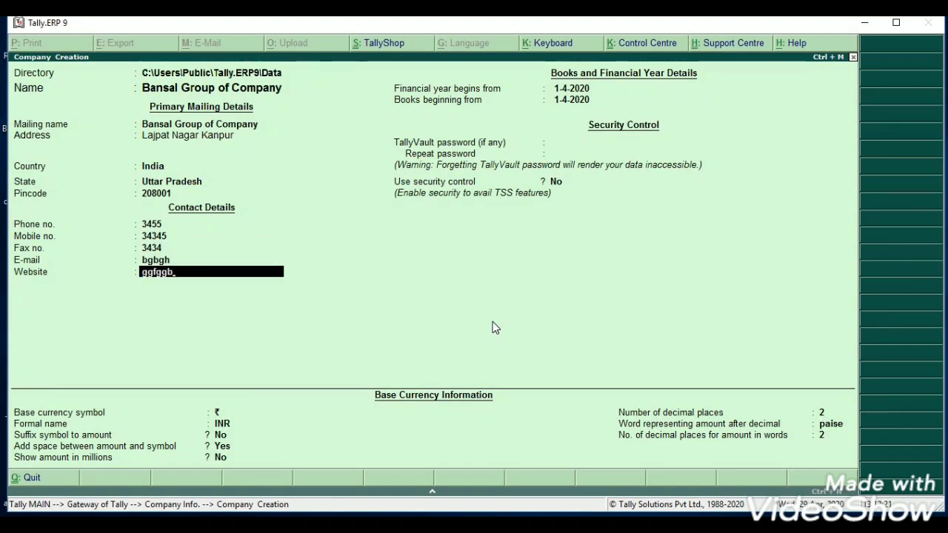
key("Return")
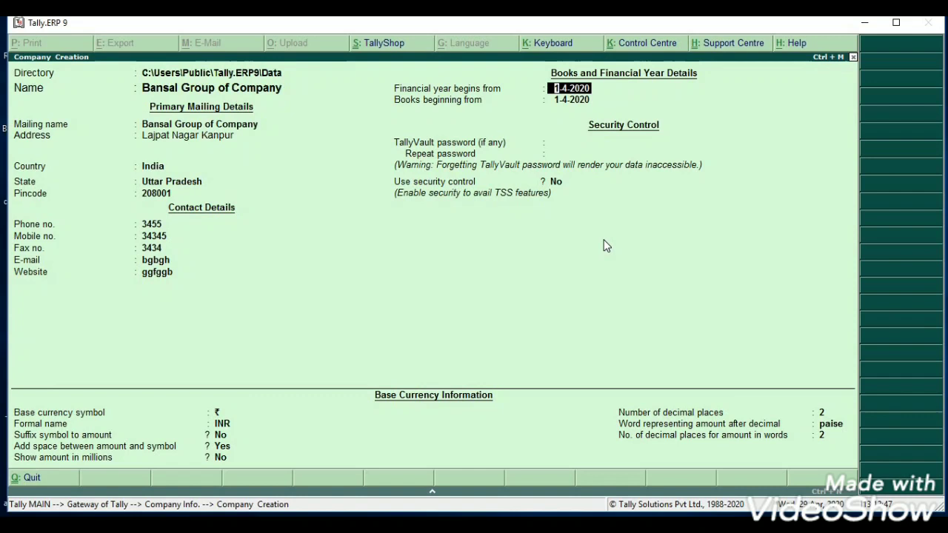
- Set the financial year and books beginning to 1-4-2020, leaving the TallyVault password blank
type("1-4-20")
key("Return")
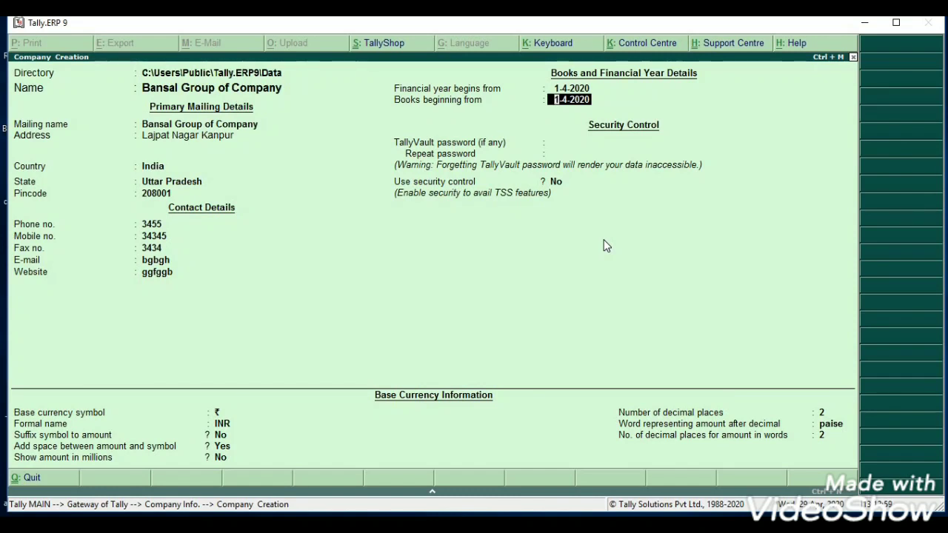
key("Return")
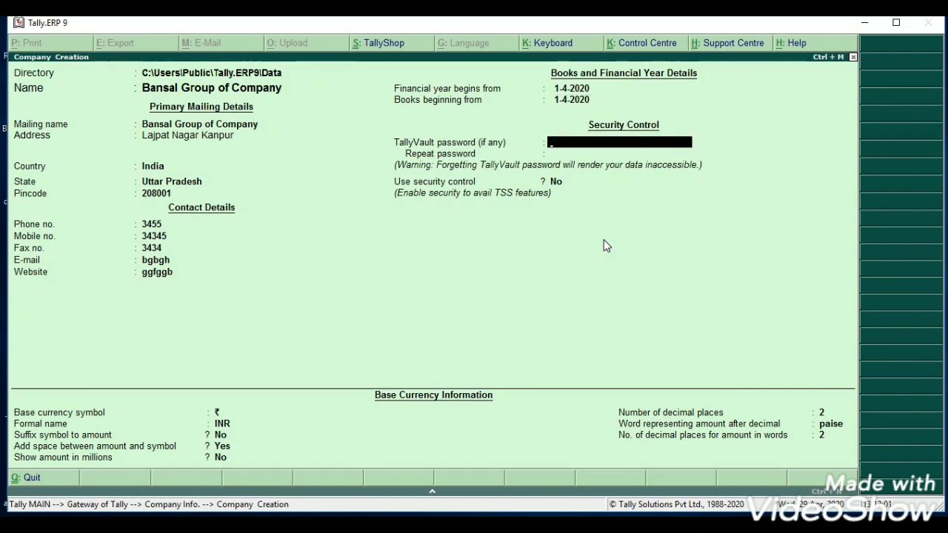
key("Return")
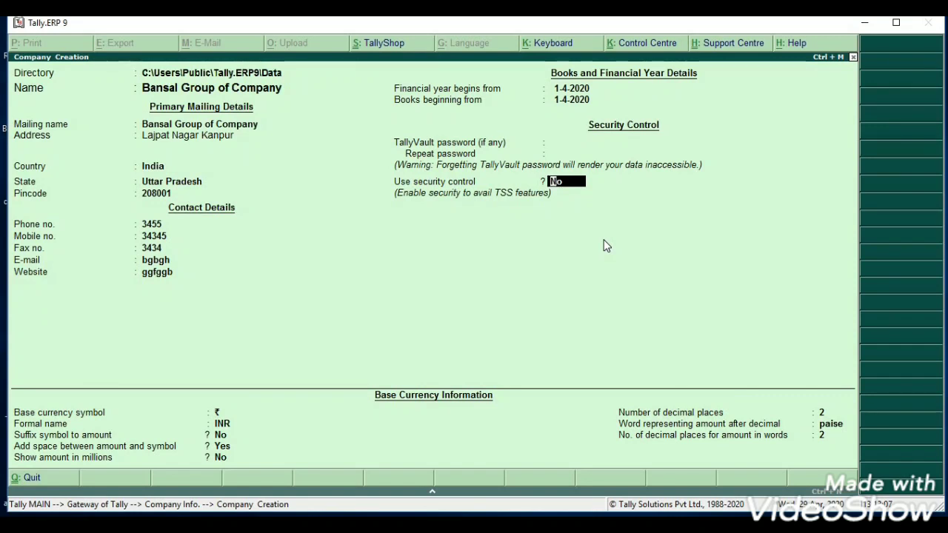
- Enable security control with an administrator name and matching password, then proceed to Accept
type("yes")
key("Return")
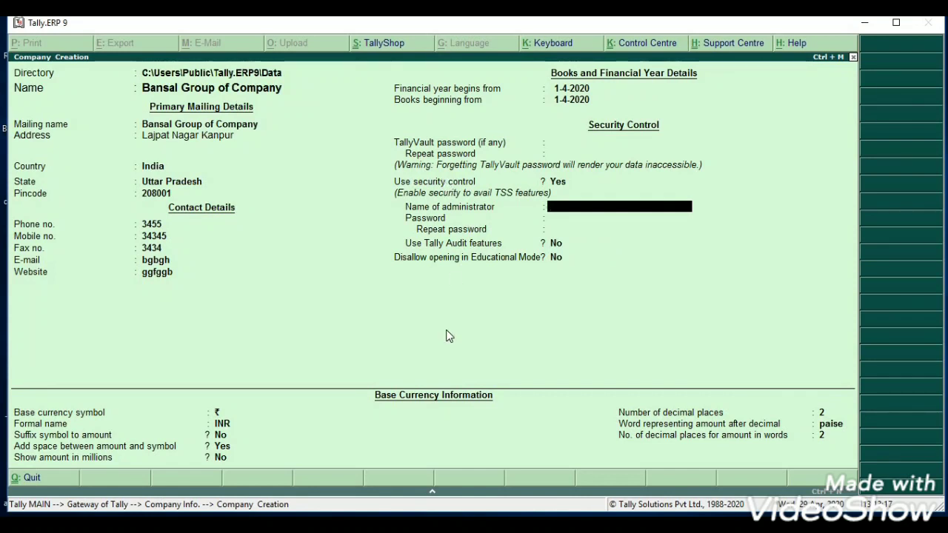
type("mb")
key("Return")
type("***")
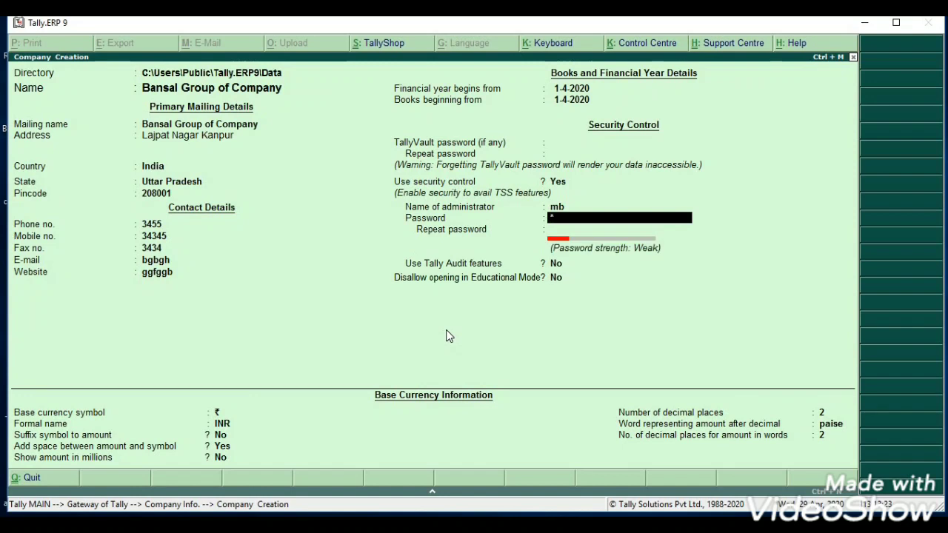
key("Return")
type("***")
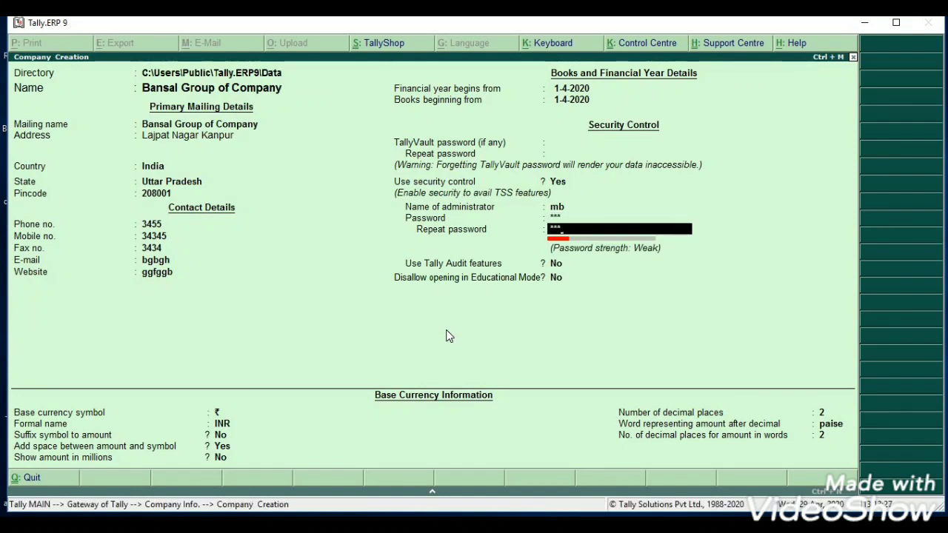
key("Return")
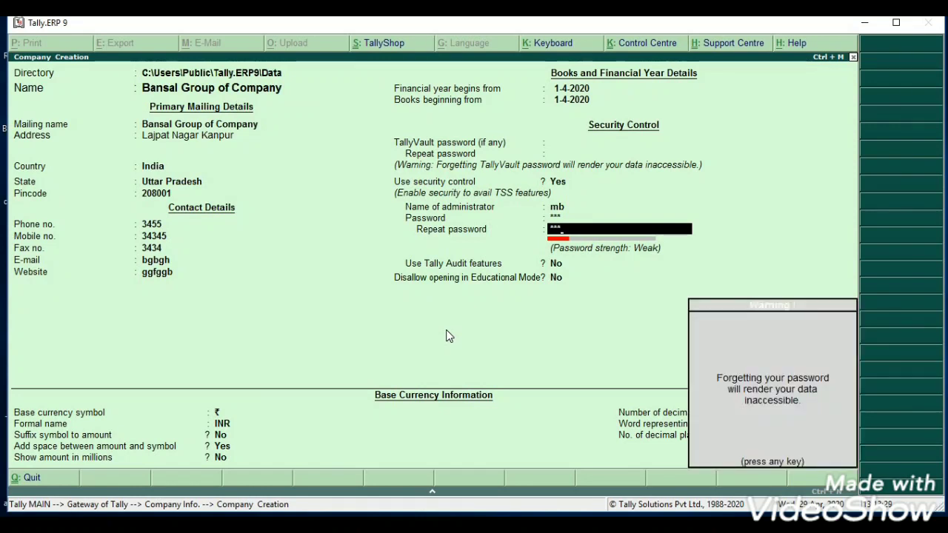
key("Return")
key("Return")
key("Return")
key("Return")
key("Return")
key("Return")
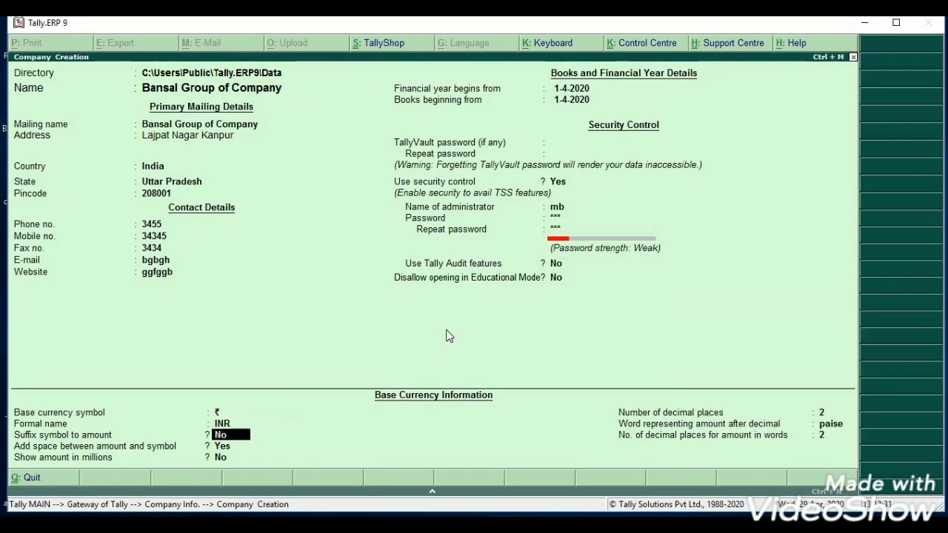
key("Return")
key("Return")
key("Return")
key("Return")
key("Return")
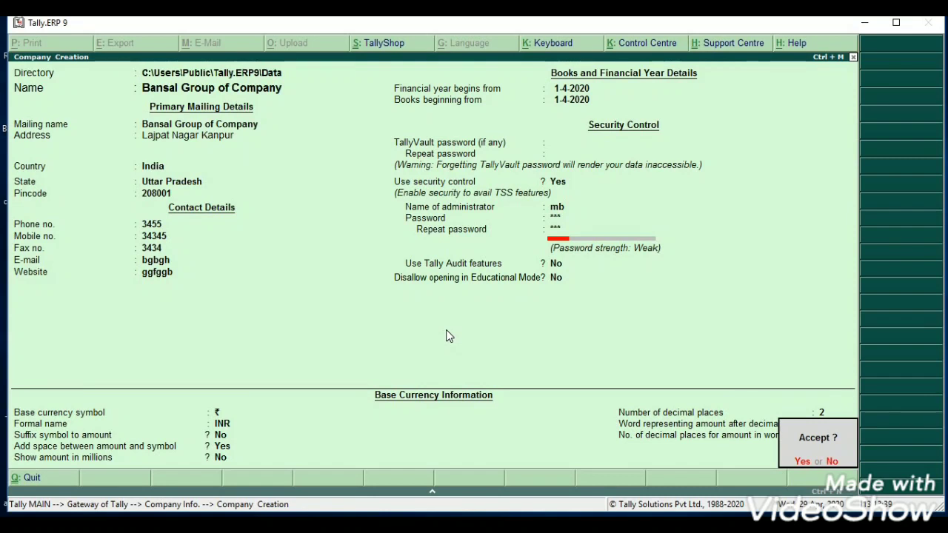
- Try to accept the company and dismiss the 'same name company is open' error
key("Return")
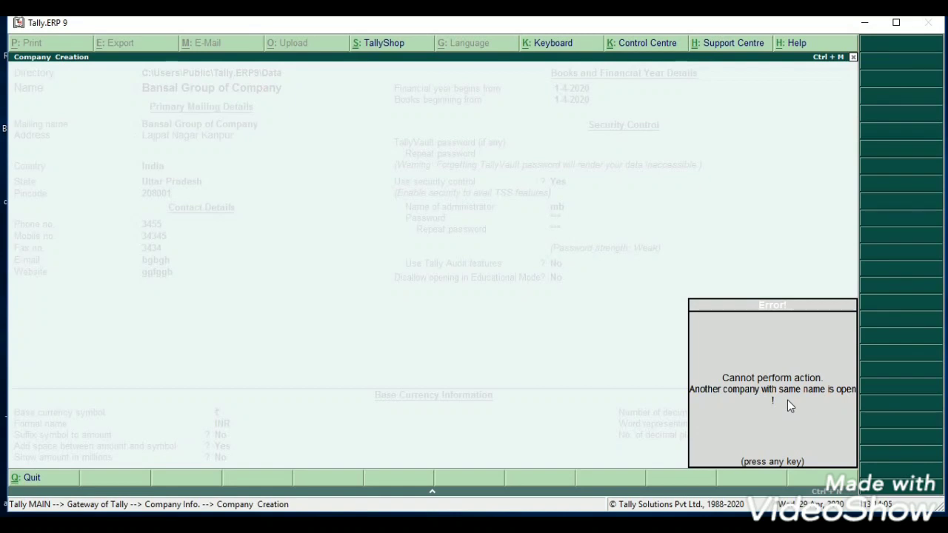
key("Return")
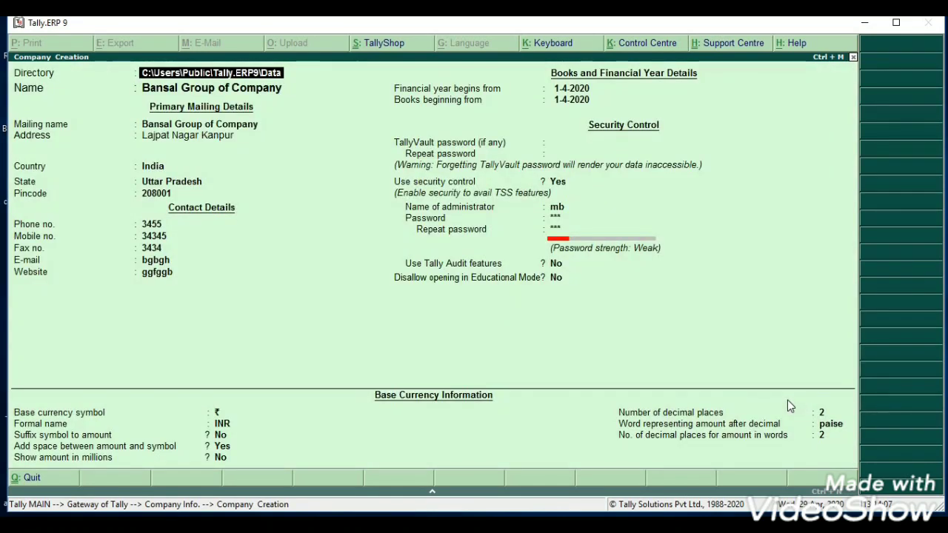
- Rename the company to 'Bansal Pvt Ltd'
key("Return")
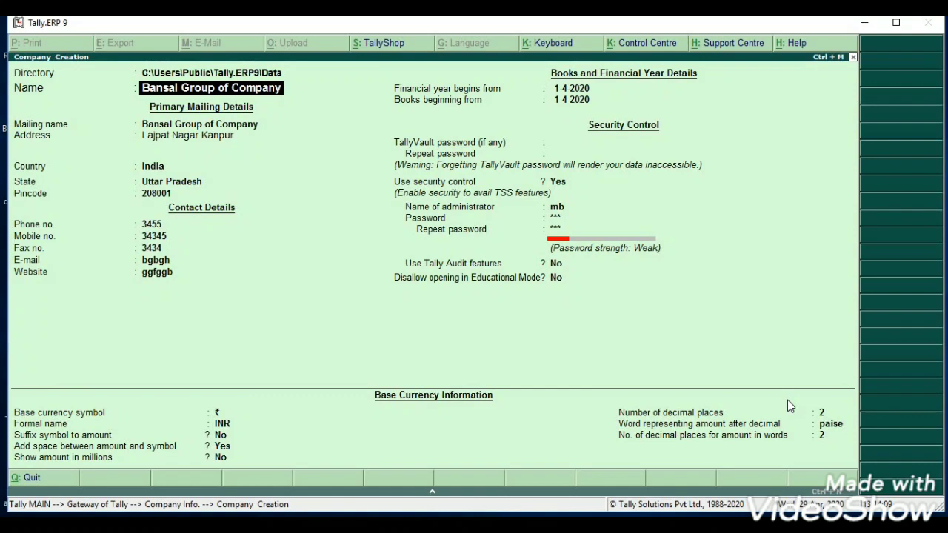
type("Bansal")
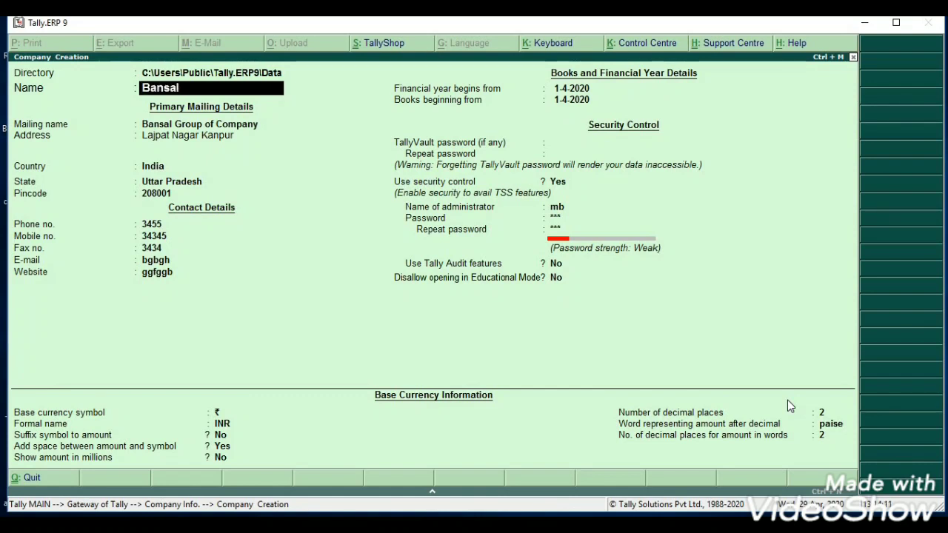
type(" Pvt Ltd")
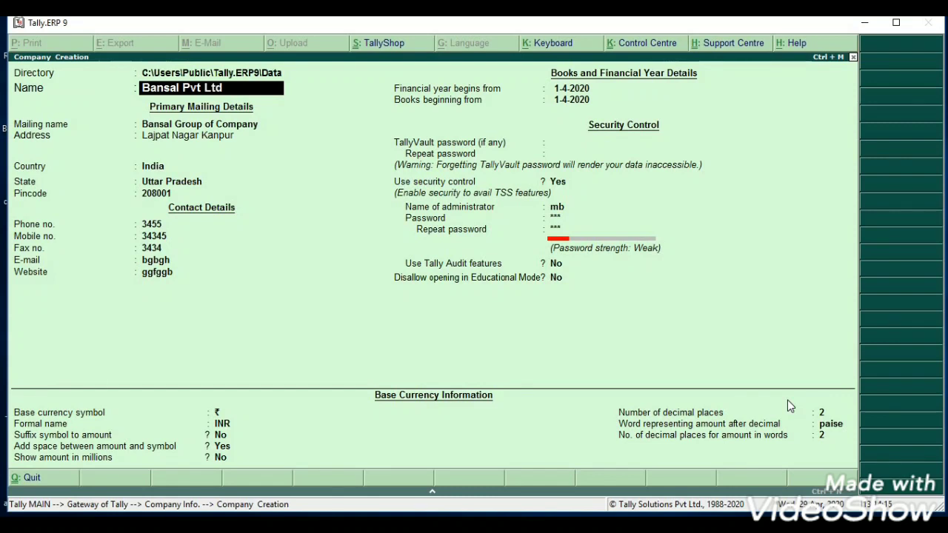
key("Return")
key("Return")
key("Return")
key("Return")
key("Return")
key("Return")
key("Return")
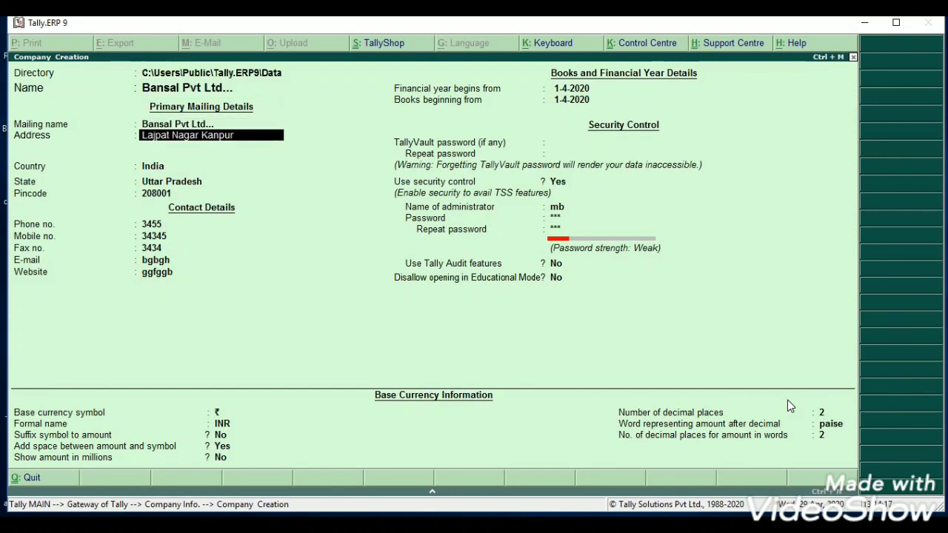
- Re-enter the repeat administrator password and accept the company
key("Return")
key("Return")
key("Return")
key("Return")
key("Return")
key("Return")
key("Return")
key("Return")
key("Return")
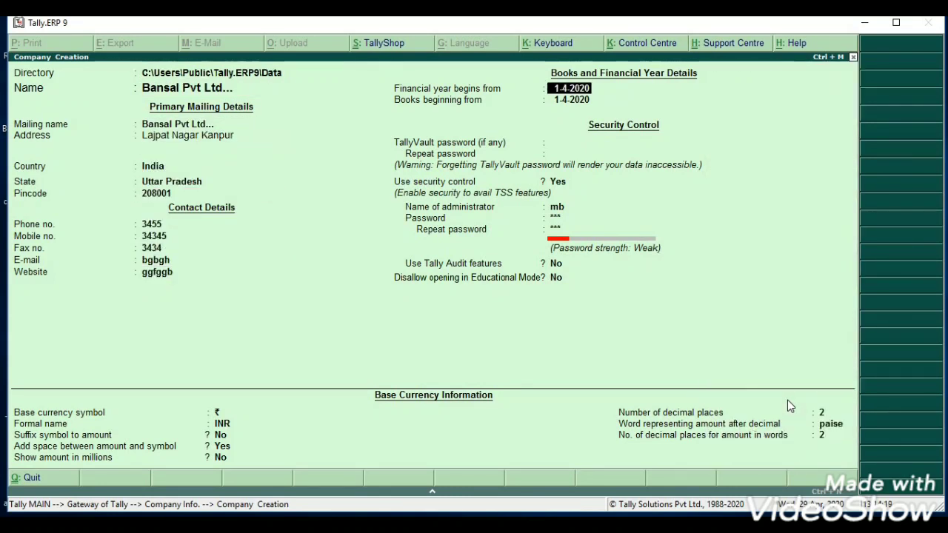
key("Return")
key("Return")
key("Return")
key("BackSpace")
key("BackSpace")
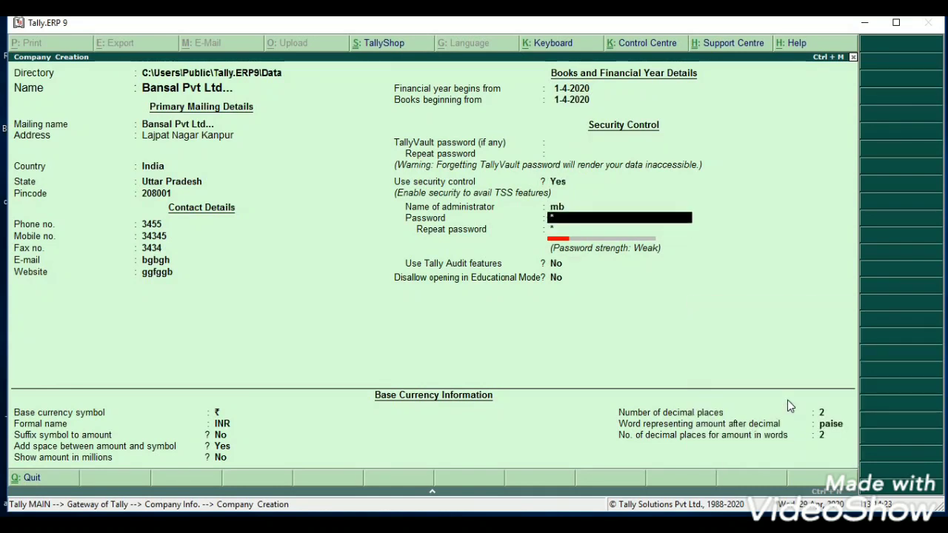
key("Return")
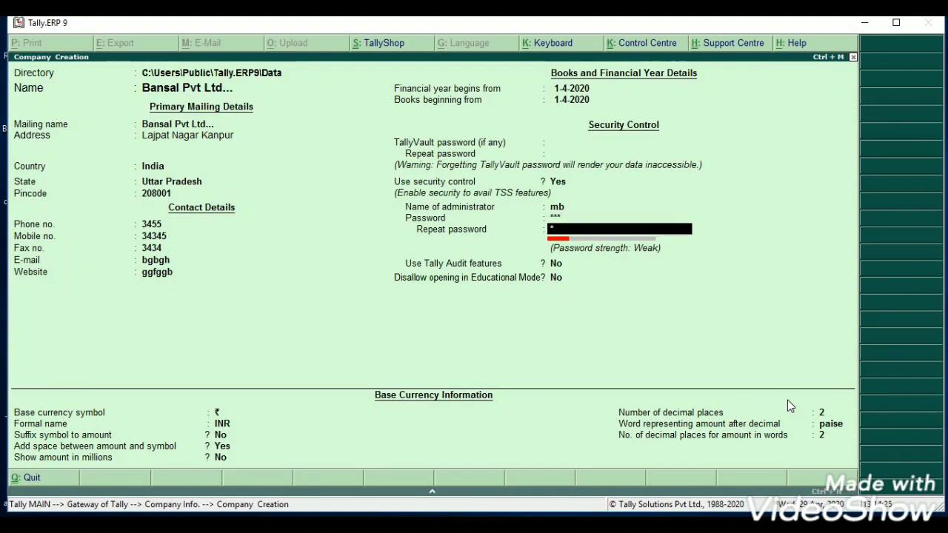
type("1")
key("Return")
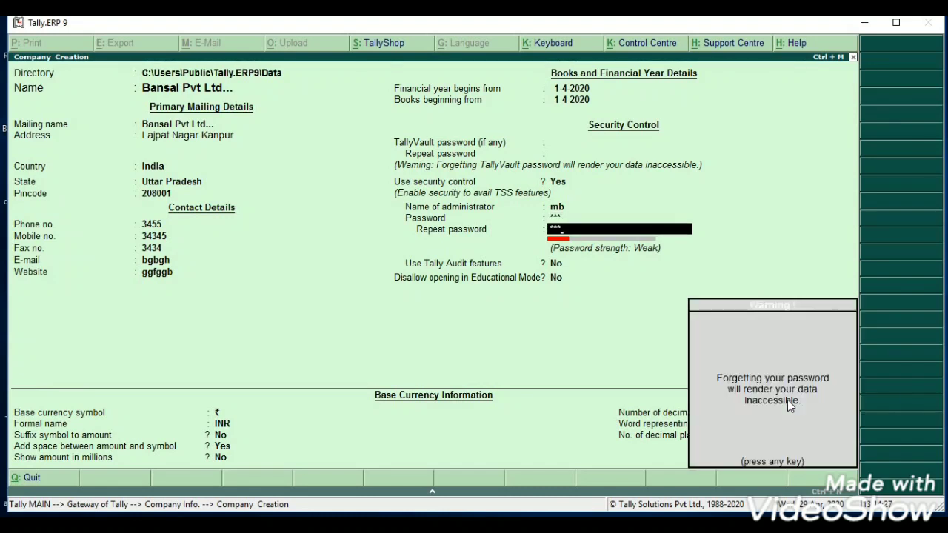
key("Return")
key("Return")
key("Return")
key("Return")
key("Return")
key("Return")
key("Return")
key("Return")
key("Return")
key("Return")
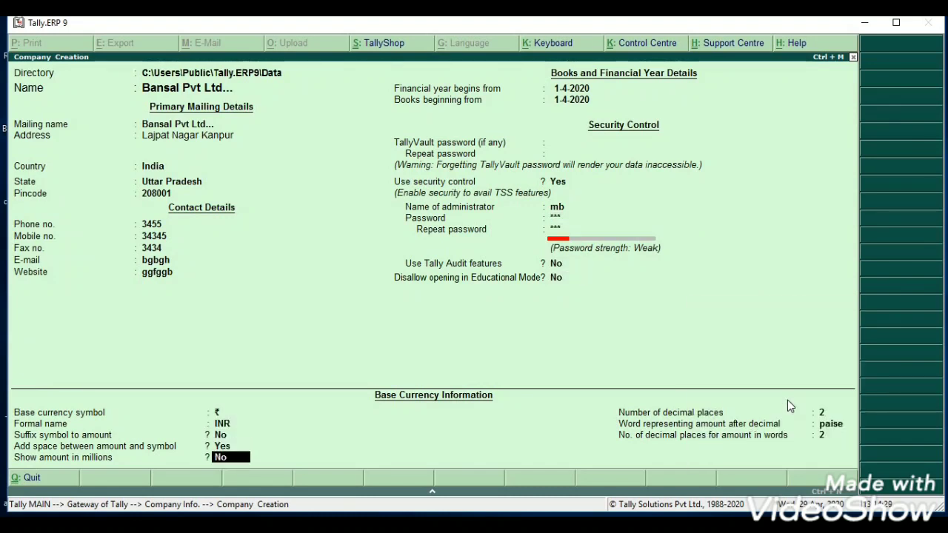
key("Return")
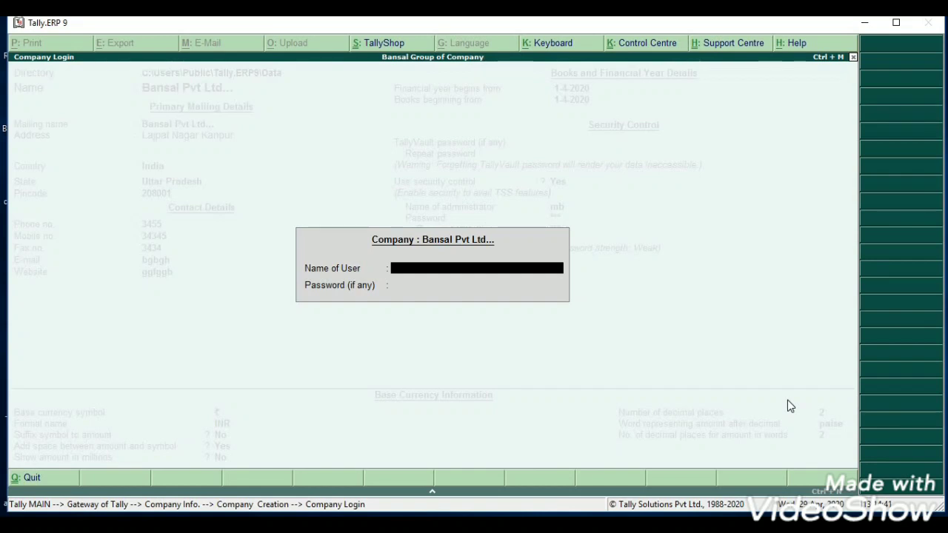
- Log in to Bansal Pvt Ltd with the administrator user name and password
type("mb")
key("Return")
type("***")
key("Return")
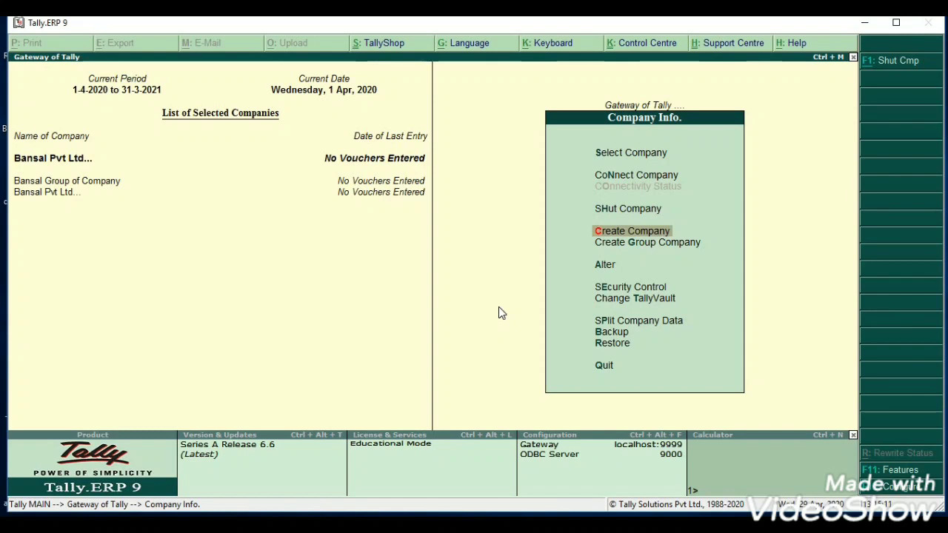
- Close the Company Info. menu to return to the Gateway of Tally
left_click(854, 58)
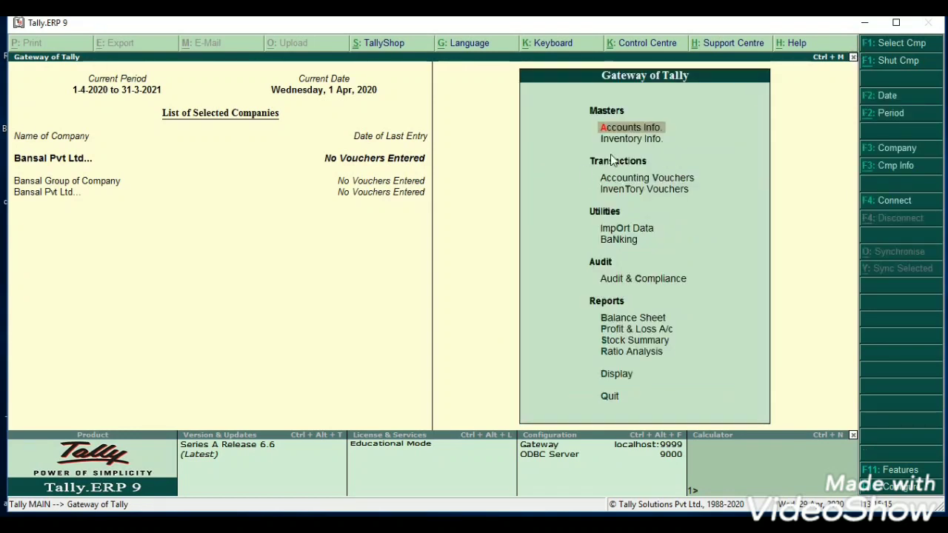